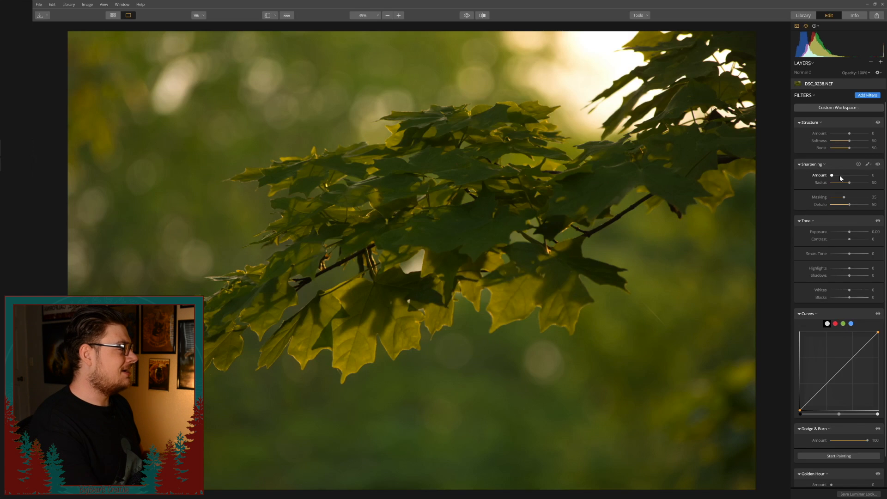
In the Tone filter, set Smart Tone to 14, Highlights to 52 and Shadows to -54.
scroll(836, 182, down, 1)
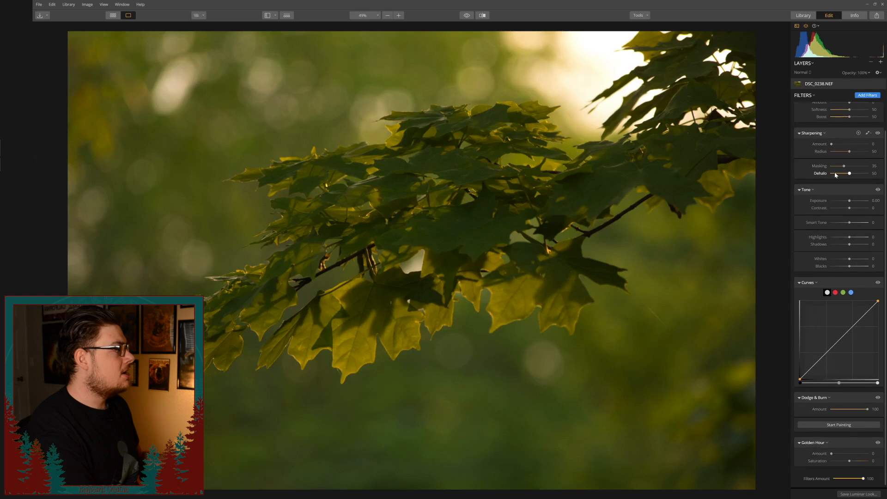
scroll(818, 167, down, 2)
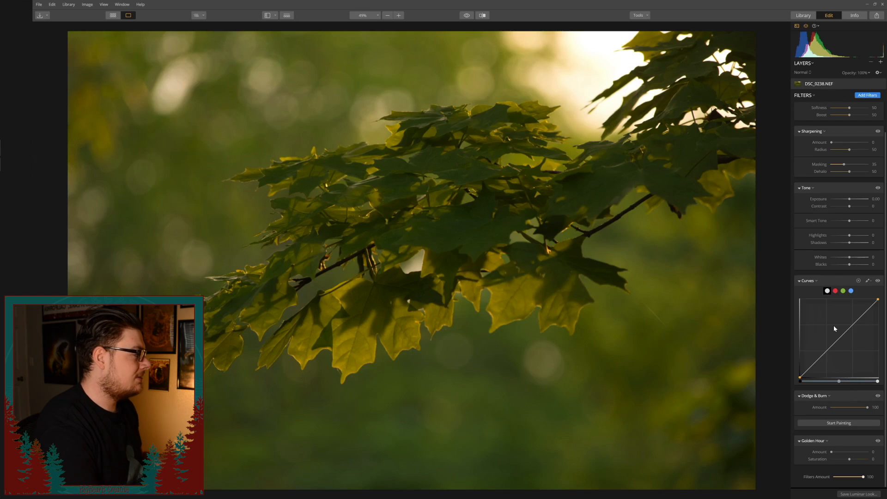
drag(852, 219, 859, 236)
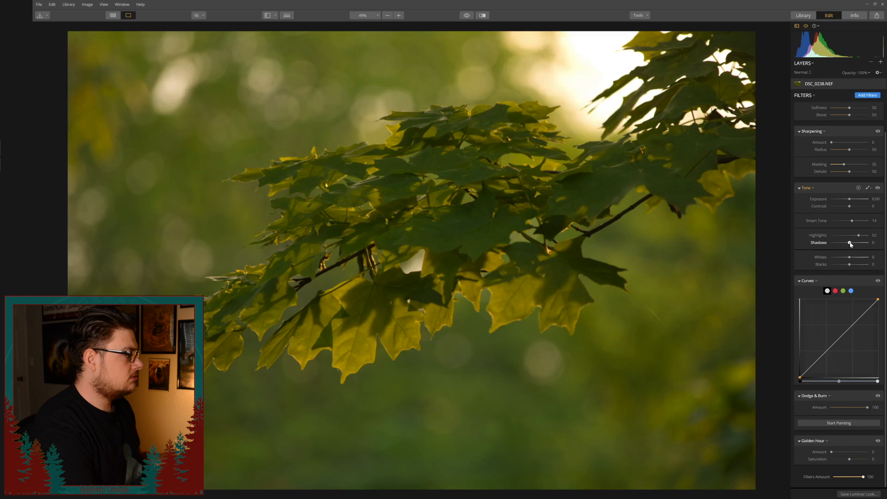
drag(850, 244, 841, 244)
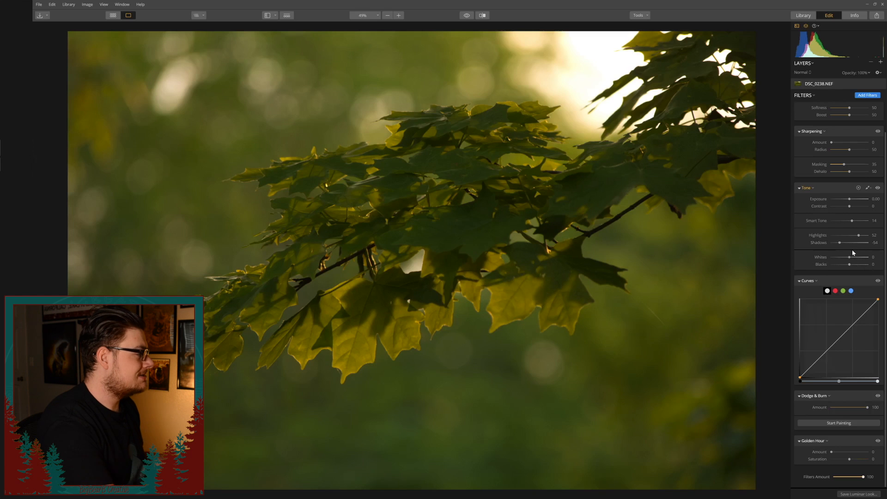
Set Tone's Whites to 25 and Blacks to -27, and compare the photo with its unedited version.
drag(850, 258, 854, 260)
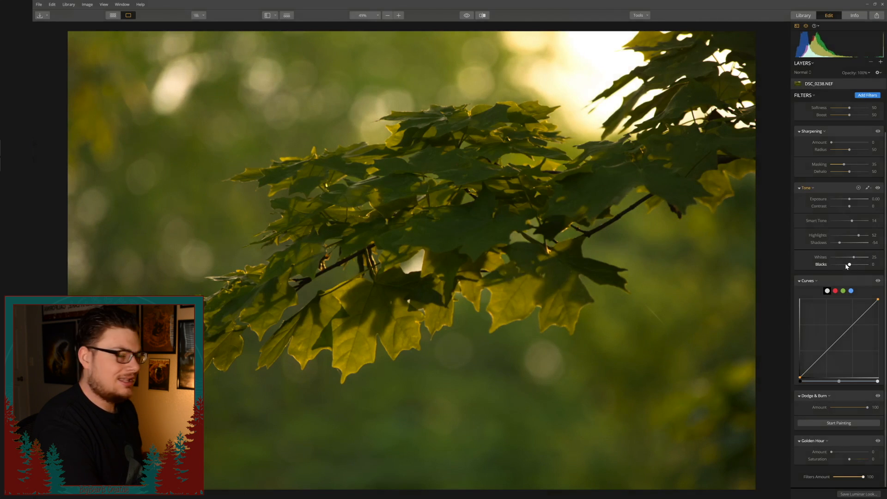
drag(850, 264, 844, 266)
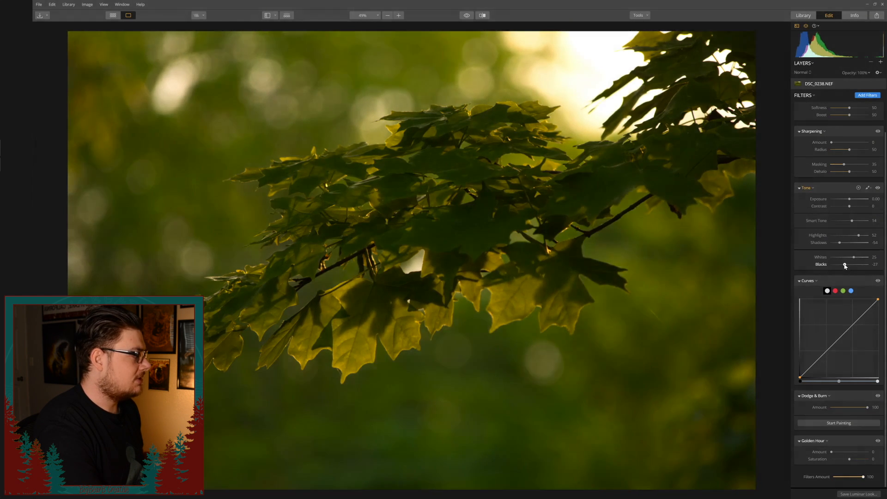
click(466, 16)
click(464, 18)
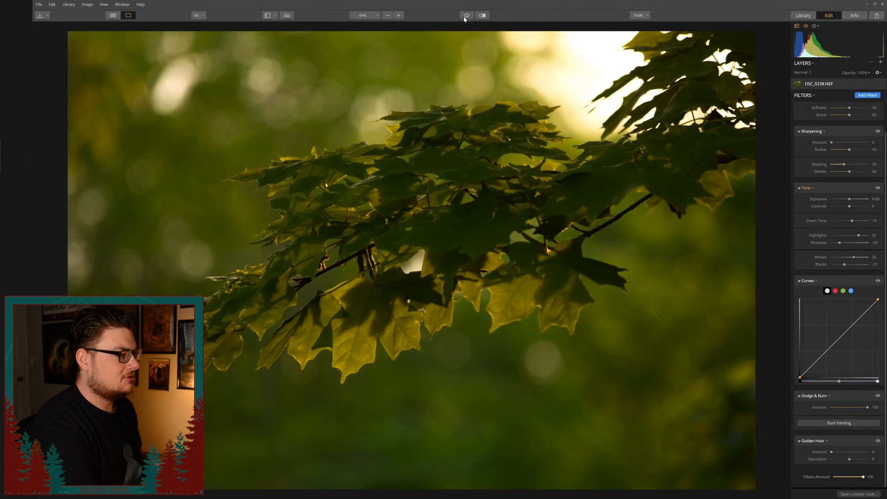
click(463, 17)
click(464, 16)
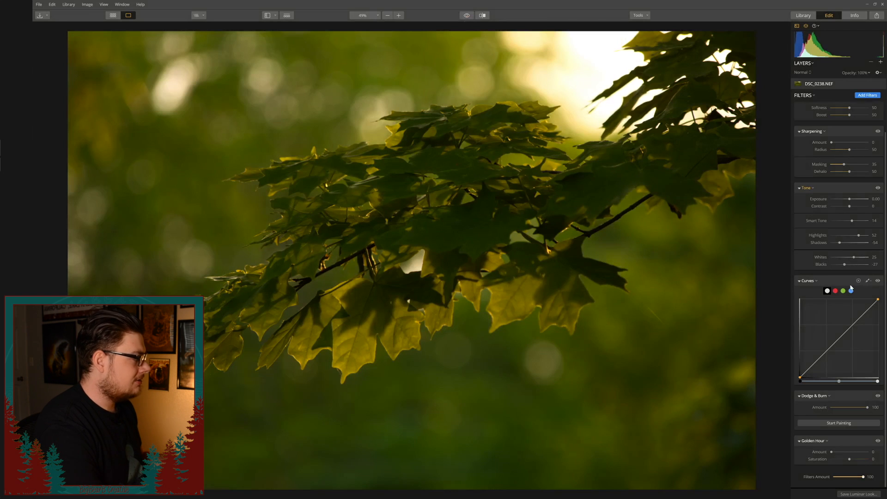
Shape the main curve into a gentle S by raising the highlights and lowering the shadows, and compare before and after.
drag(855, 323, 855, 324)
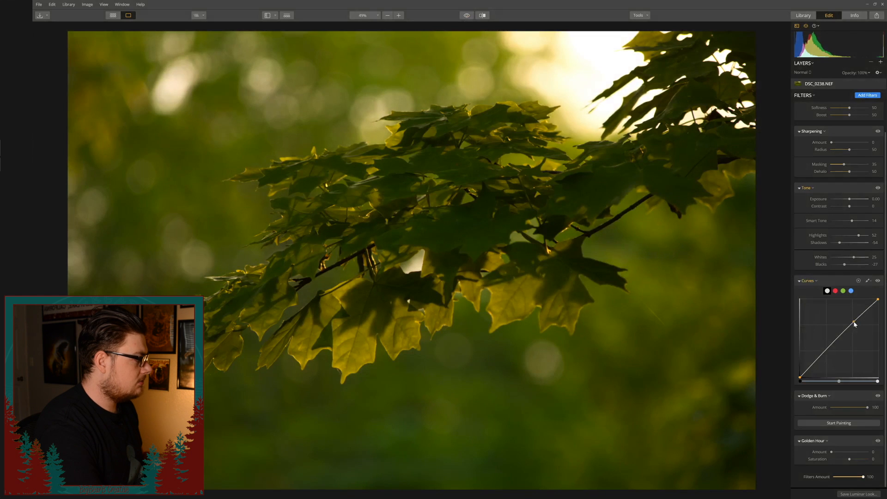
drag(817, 359, 821, 362)
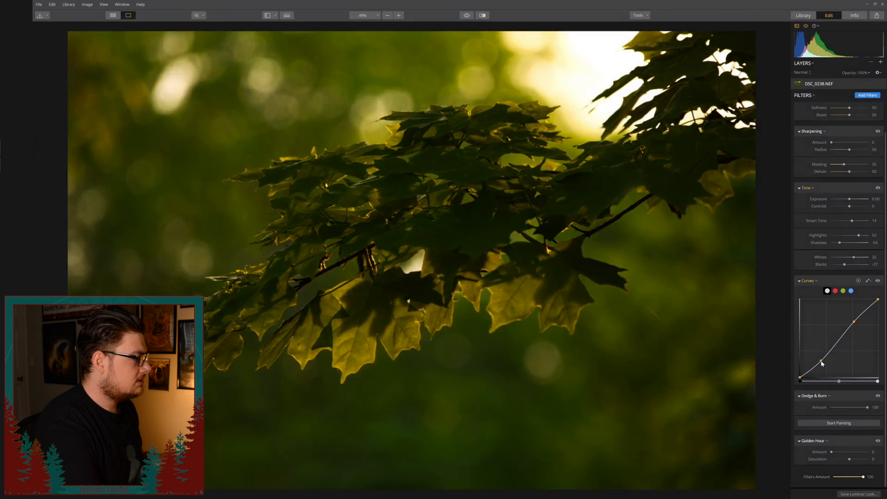
click(469, 17)
click(470, 18)
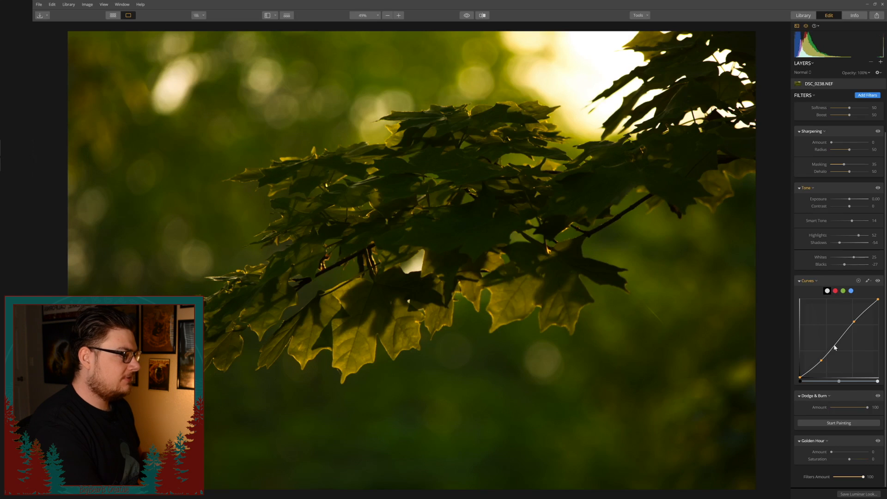
Start Dodge & Burn painting with the Lighten brush at size 28 and 50% strength.
click(844, 423)
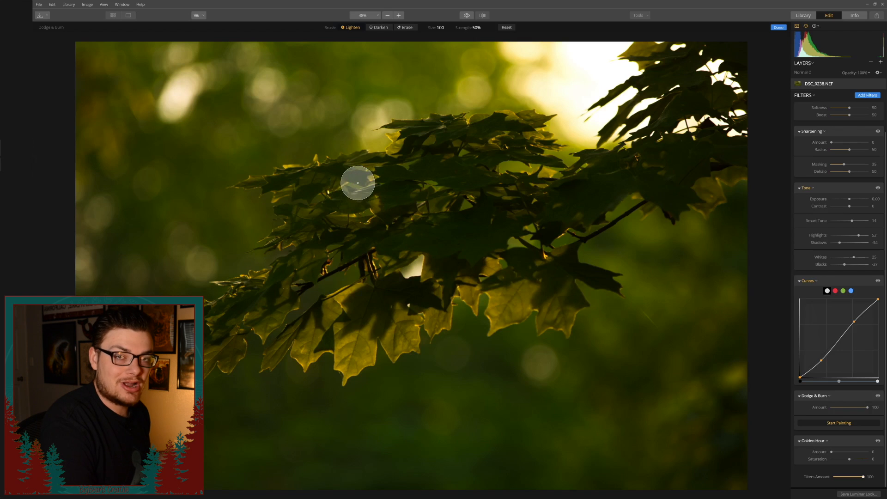
key(bracketleft)
key(bracketleft)
key(bracketleft)
key(bracketleft)
key(bracketleft)
key(bracketleft)
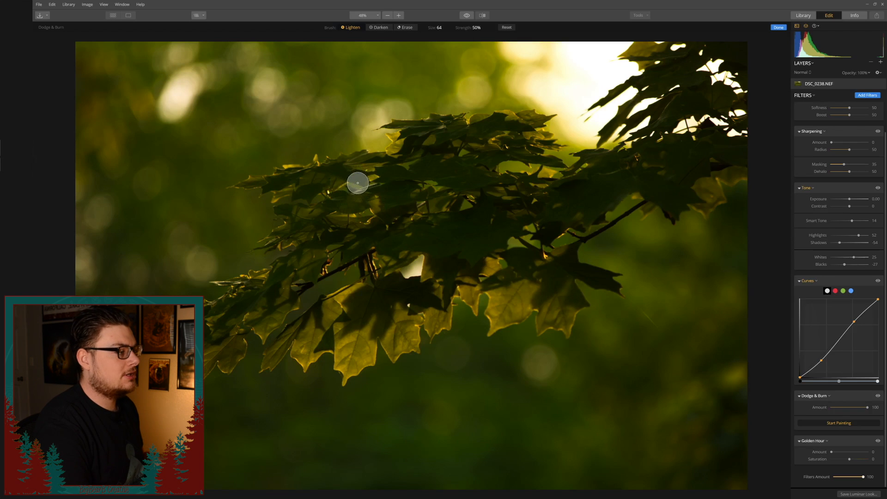
key(bracketright)
key(bracketright)
key(bracketright)
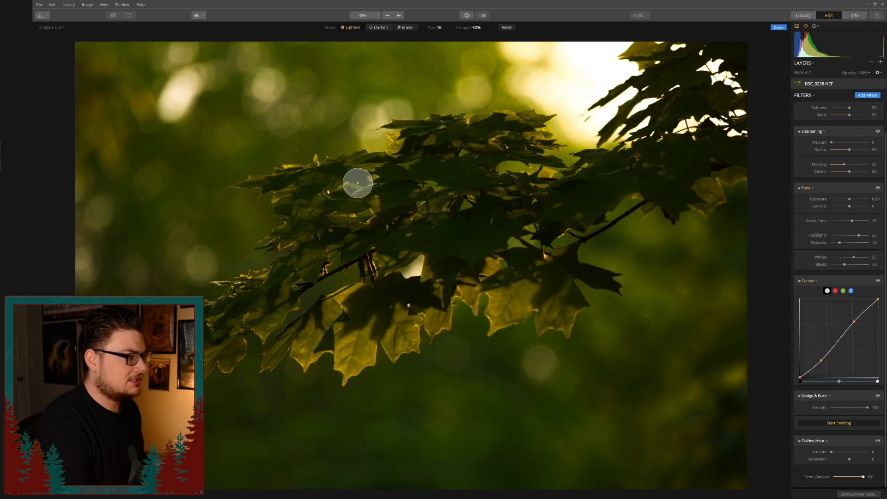
key(bracketright)
key(bracketright)
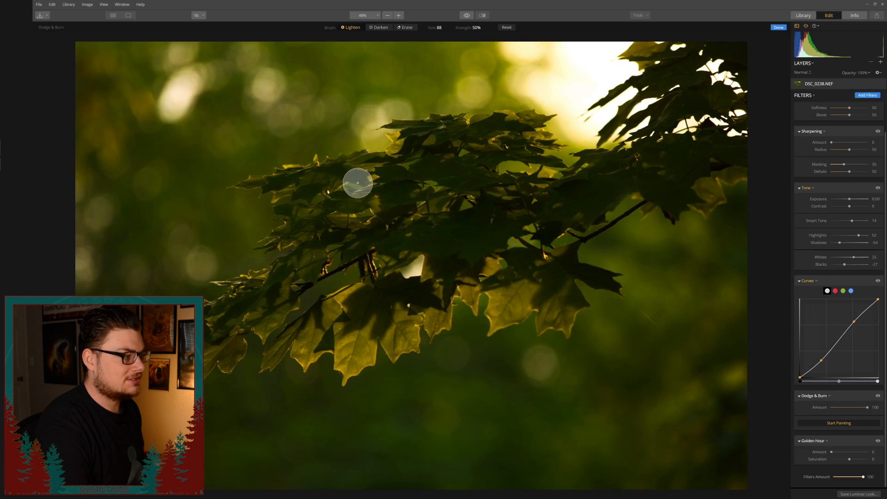
key(bracketleft)
key(bracketleft)
key(bracketleft)
key(bracketleft)
key(bracketleft)
key(bracketleft)
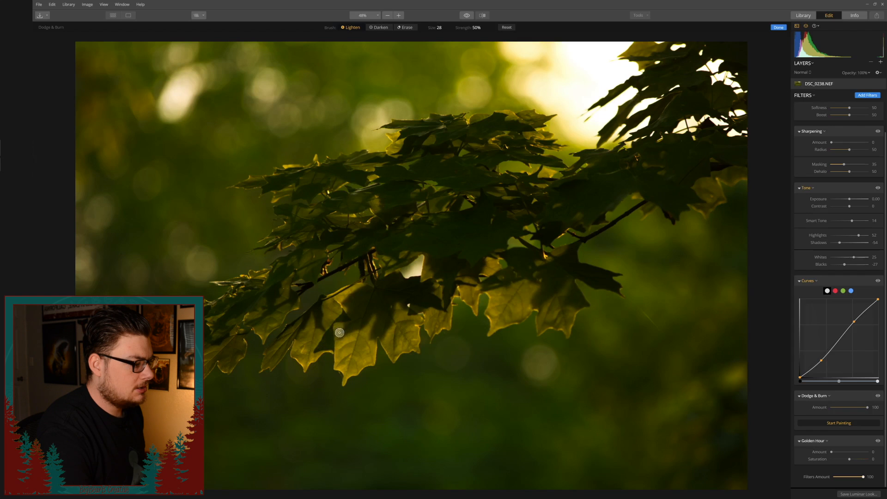
Lighten the lowest hanging maple leaf, painting its edges with a small brush and its middle with a larger one.
mouse_move(337, 366)
mouse_down()
mouse_move(349, 377)
mouse_move(372, 354)
mouse_move(357, 360)
mouse_up()
key(bracketright)
key(bracketright)
key(bracketright)
key(bracketright)
key(bracketright)
key(bracketright)
drag(364, 358, 349, 350)
Lighten the leaf just right of the lowest one, using brush size 28 along the edges and 52 inside.
key(bracketleft)
key(bracketleft)
key(bracketleft)
key(bracketleft)
key(bracketleft)
key(bracketleft)
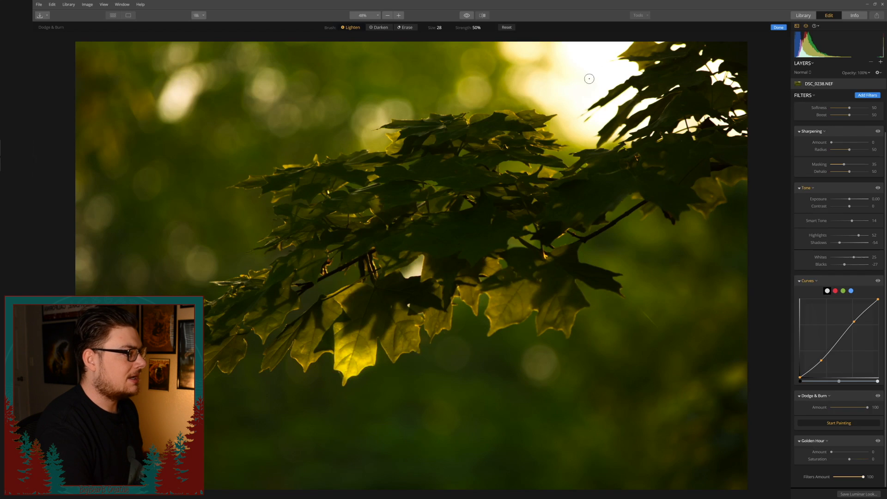
mouse_move(387, 343)
mouse_down()
mouse_move(394, 353)
mouse_move(413, 346)
mouse_move(419, 319)
mouse_up()
key(bracketright)
key(bracketright)
key(bracketright)
drag(400, 340, 403, 323)
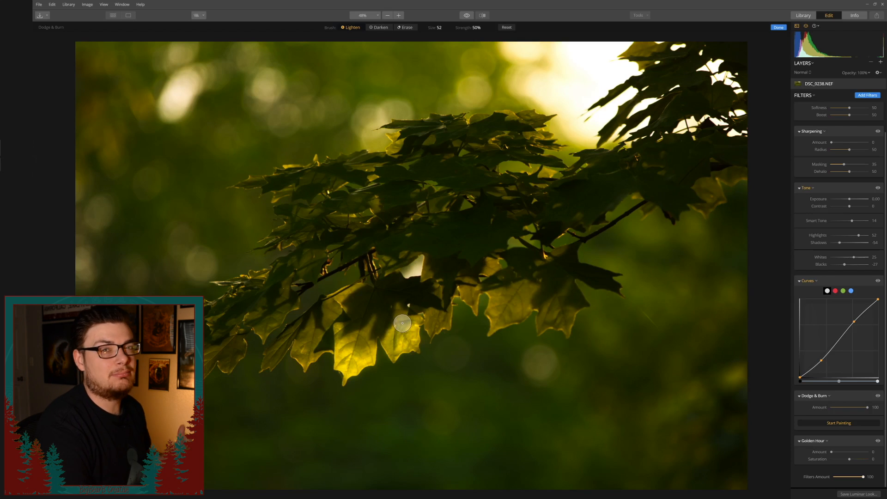
Lighten the small hanging leaf further right along the cluster with the brush starting at size 28.
key(bracketleft)
key(bracketleft)
key(bracketleft)
key(bracketleft)
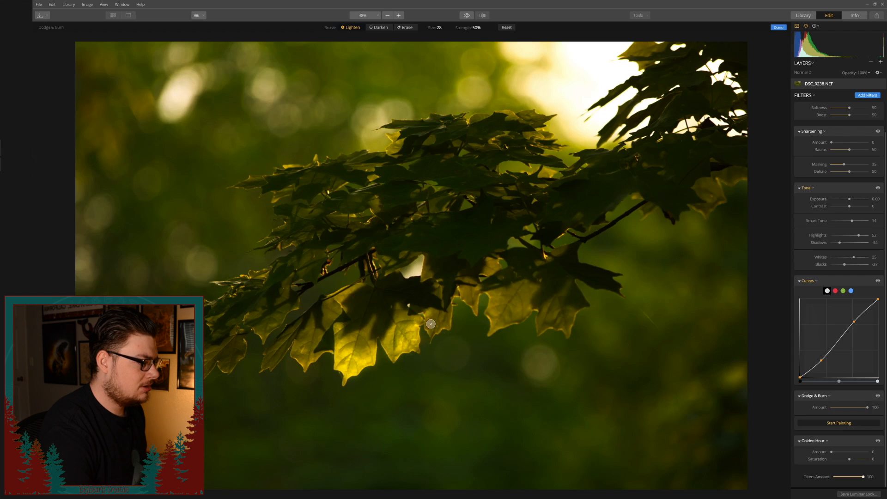
mouse_move(437, 329)
mouse_down()
mouse_move(448, 315)
mouse_move(443, 320)
mouse_up()
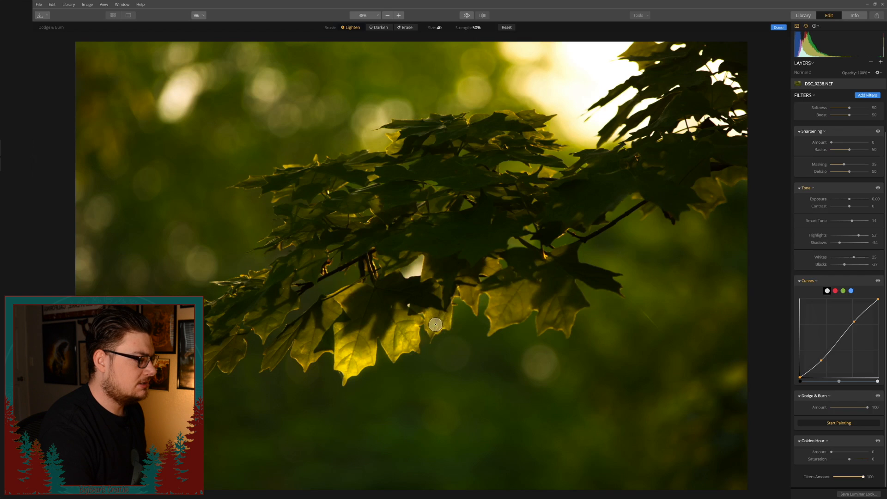
Lighten the narrow leaf tips between the small hanging leaf and the broad leaf to its right, keeping the Lighten brush active.
key(bracketright)
key(bracketright)
key(bracketleft)
key(bracketleft)
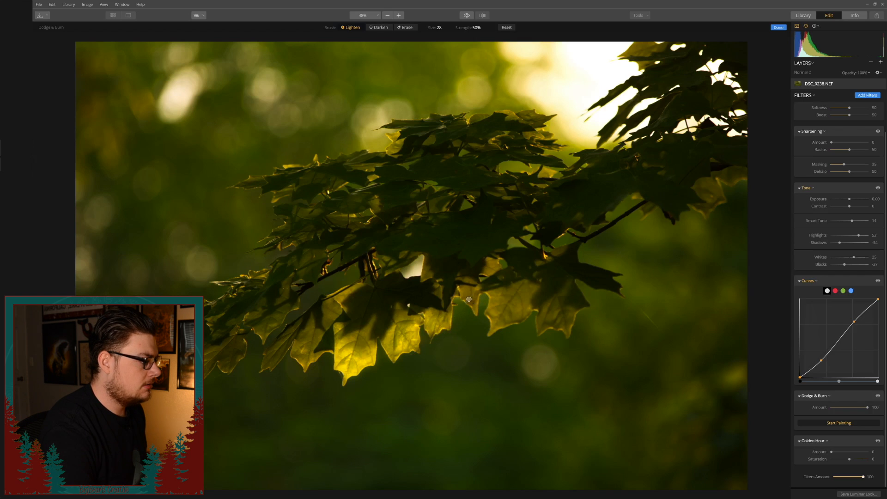
drag(464, 304, 473, 311)
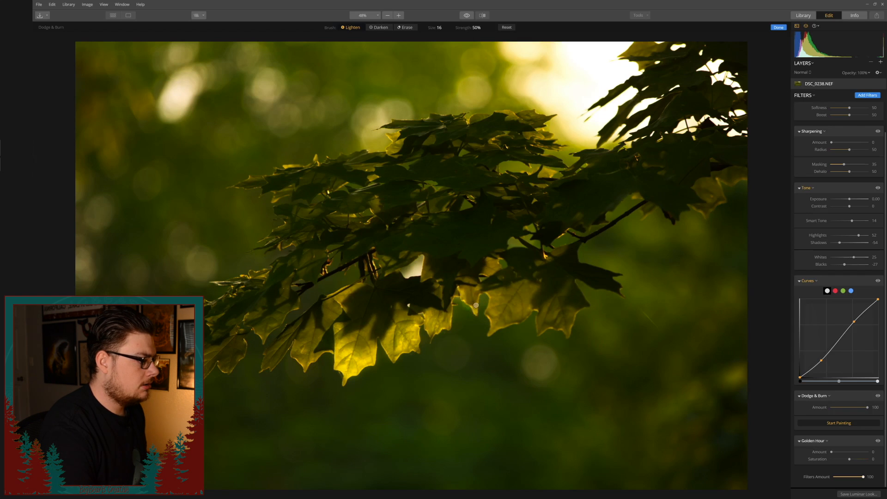
key(bracketright)
key(bracketright)
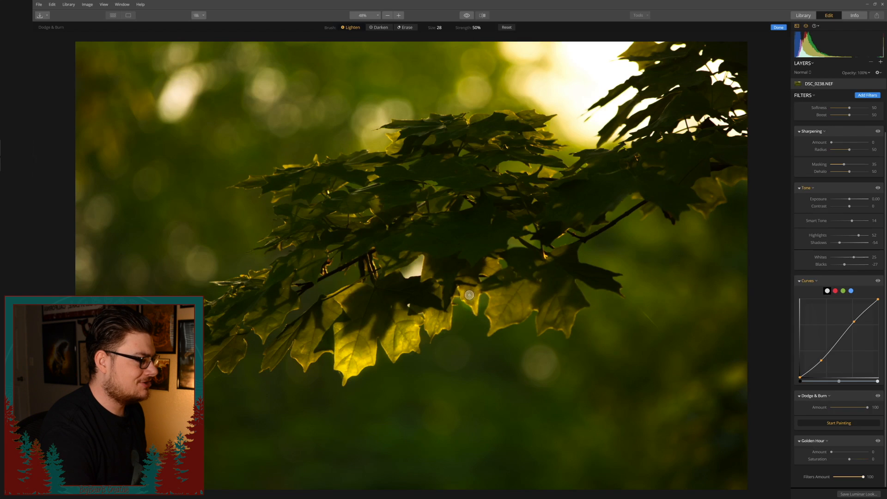
click(406, 27)
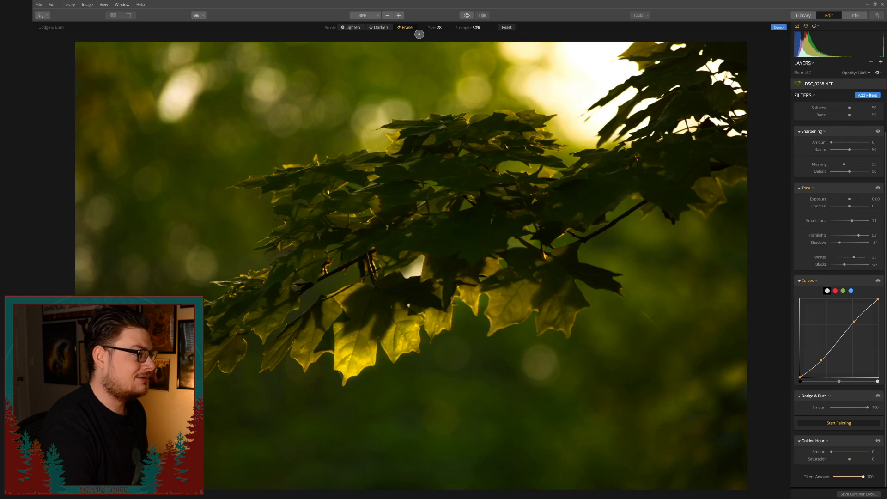
click(352, 27)
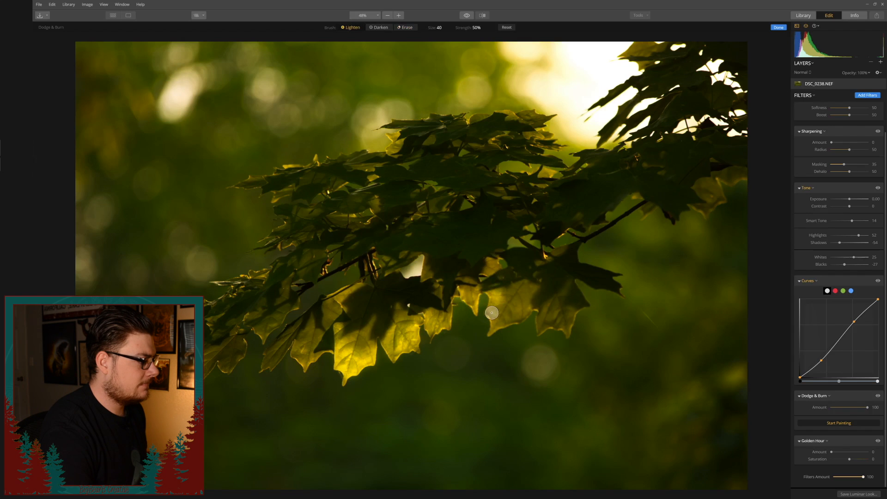
Lighten the two broad hanging leaves at the right of the cluster, using brush sizes 40 to 52.
mouse_move(499, 322)
mouse_down()
mouse_move(524, 311)
mouse_move(510, 319)
mouse_up()
scroll(508, 301, up, 3)
scroll(536, 311, down, 6)
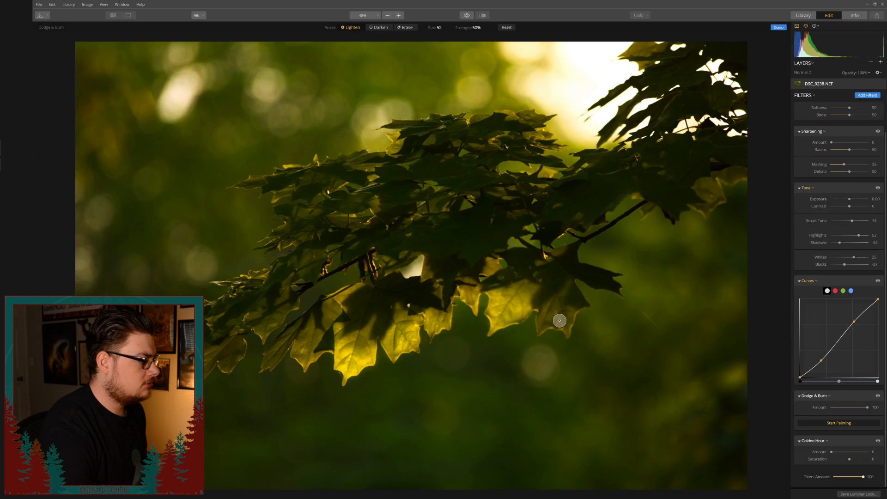
drag(541, 323, 568, 332)
scroll(570, 319, up, 3)
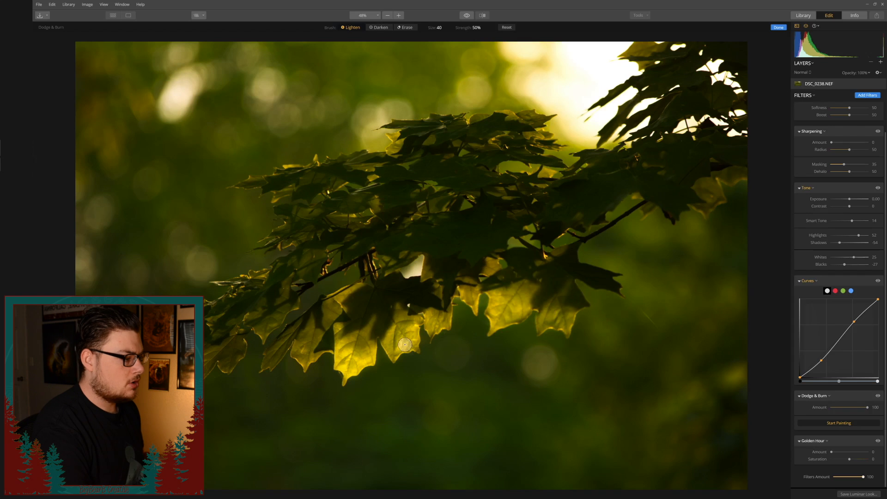
Lighten the hanging leaves at the left of the cluster, varying the brush between sizes 16 and 40.
scroll(301, 355, down, 3)
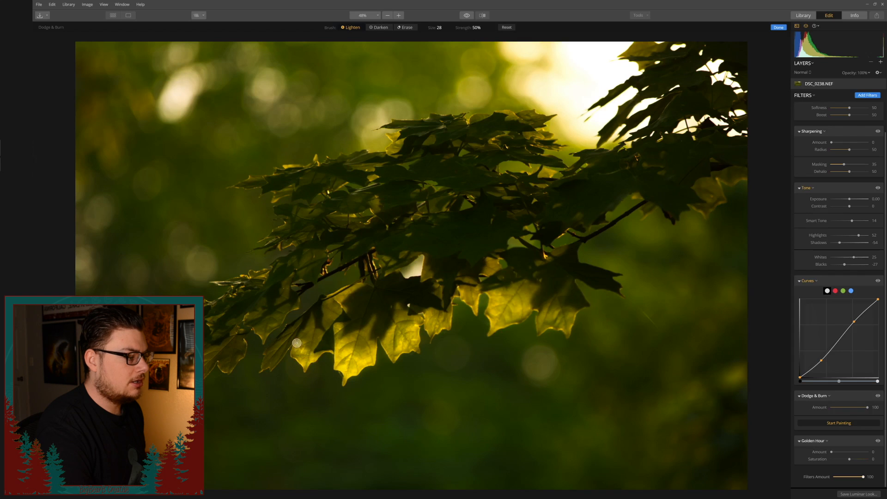
scroll(303, 338, up, 3)
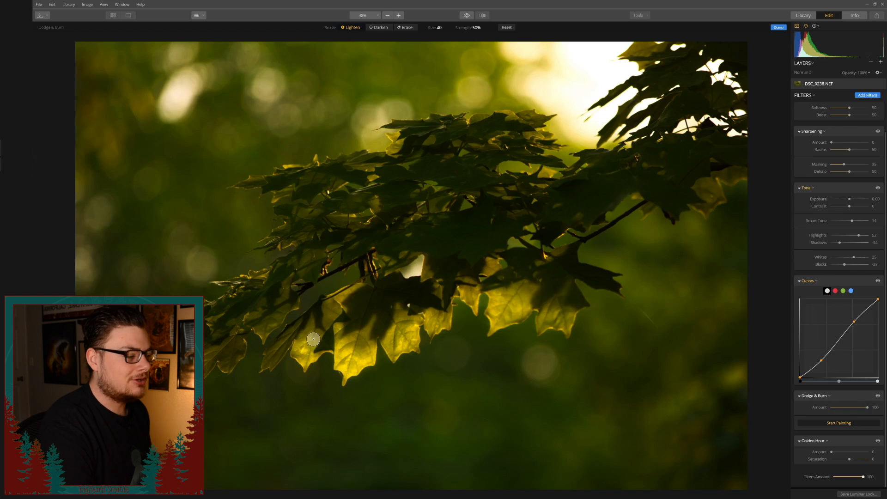
scroll(282, 344, down, 6)
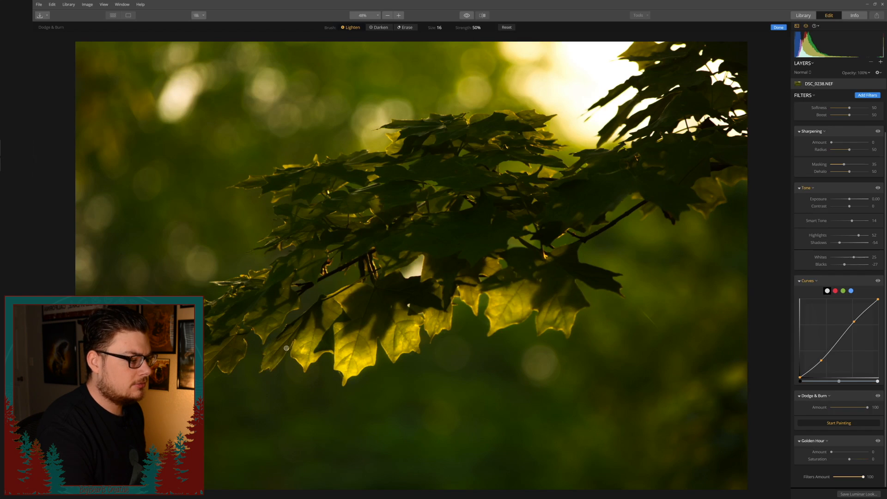
scroll(275, 356, up, 3)
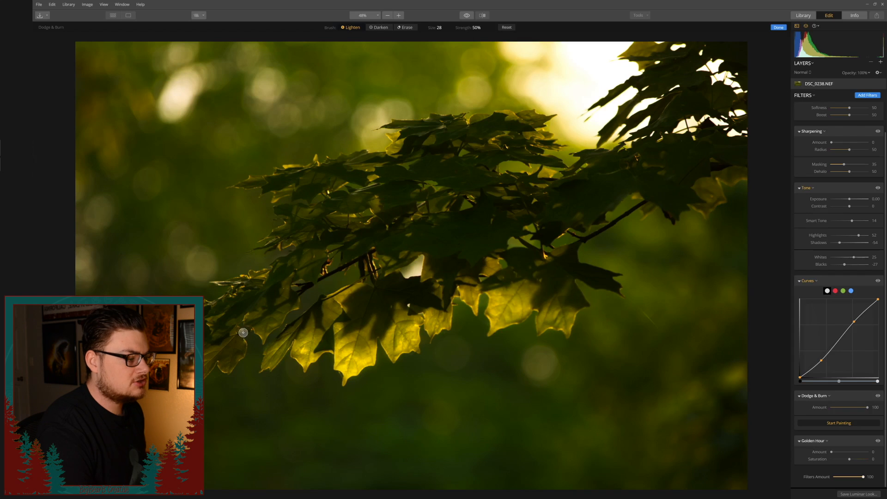
scroll(236, 353, down, 3)
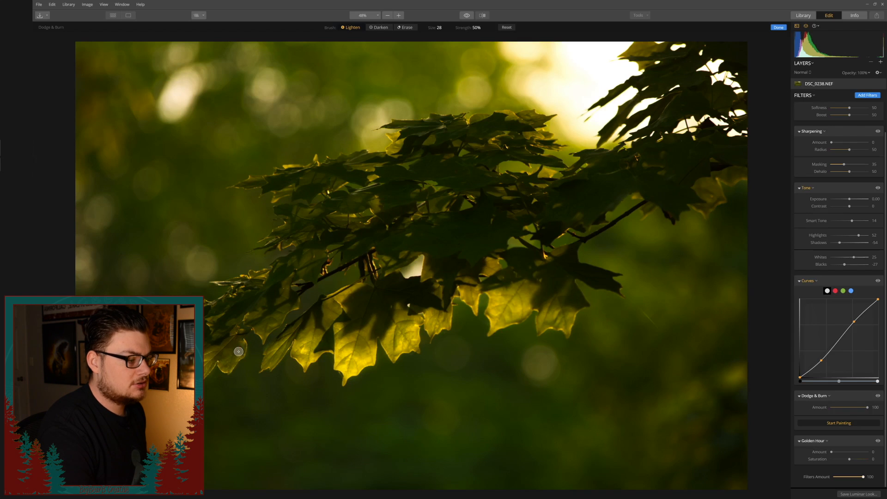
Look at the Darken and Erase brush modes and compare the photo before and after the edits.
click(376, 29)
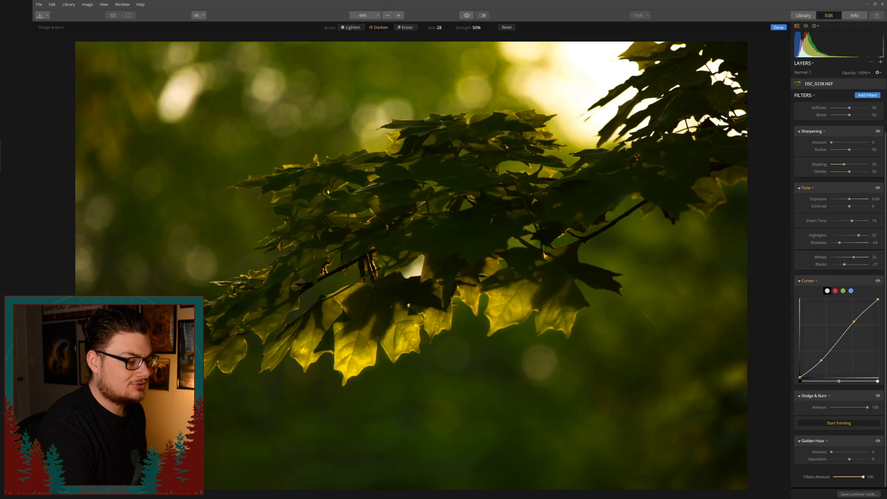
click(403, 27)
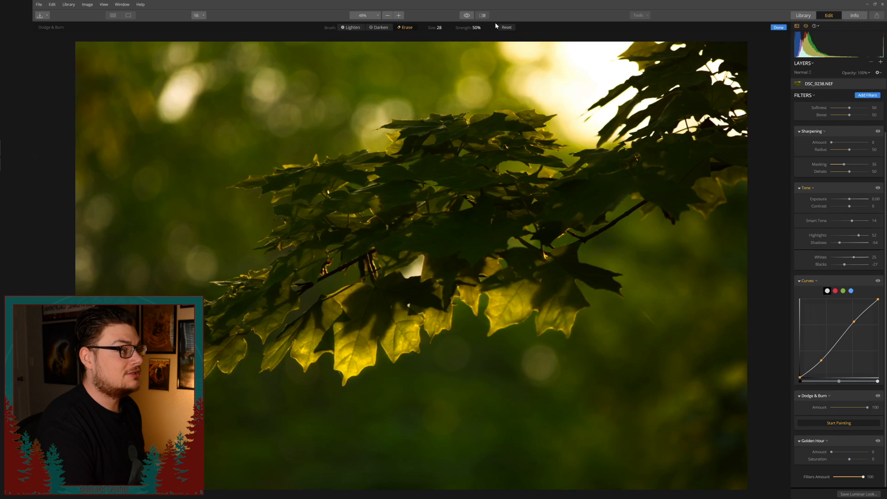
click(471, 15)
click(471, 15)
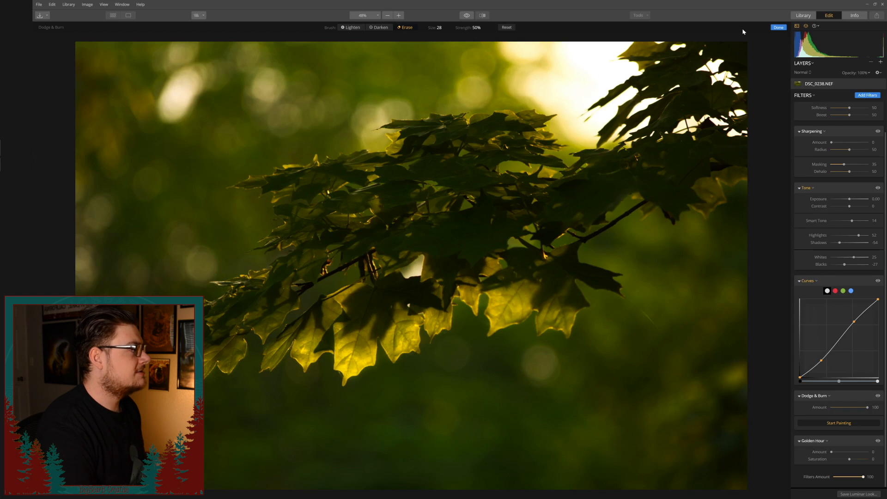
Finish the Dodge & Burn painting and try its Amount at lower strengths such as 26, ending at 100.
click(777, 28)
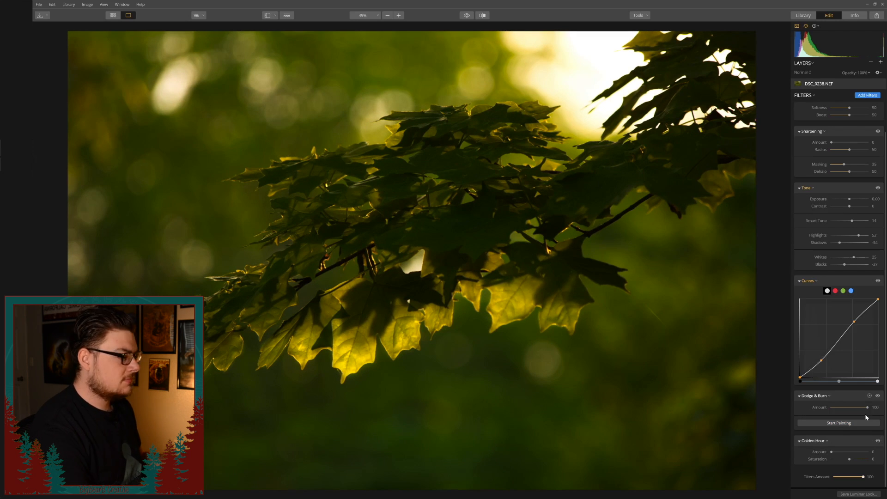
drag(867, 408, 842, 409)
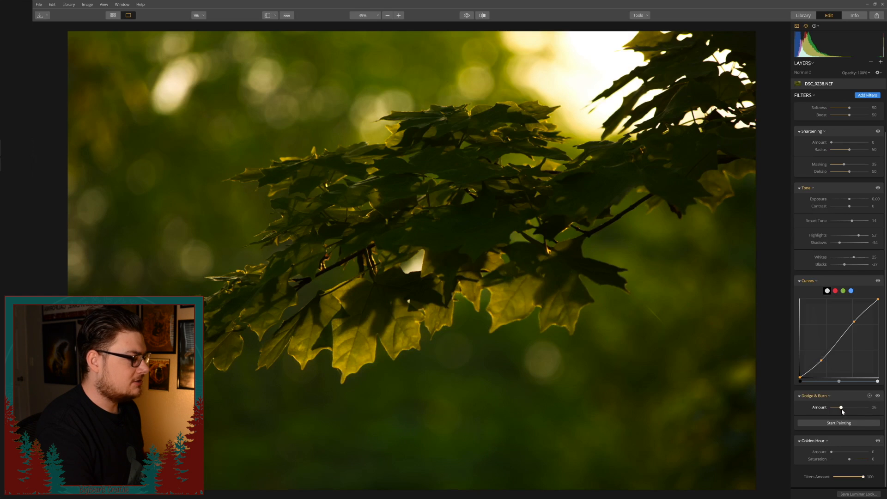
click(867, 409)
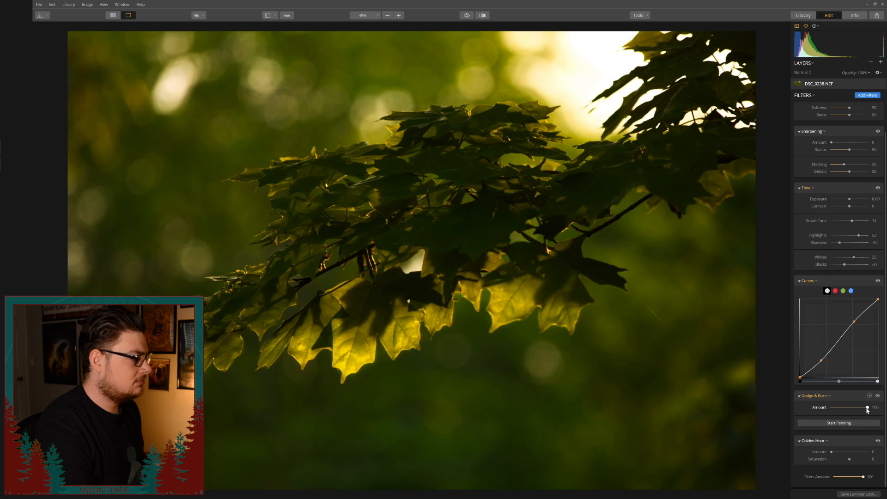
mouse_move(856, 411)
mouse_down()
mouse_move(845, 409)
mouse_move(885, 410)
mouse_up()
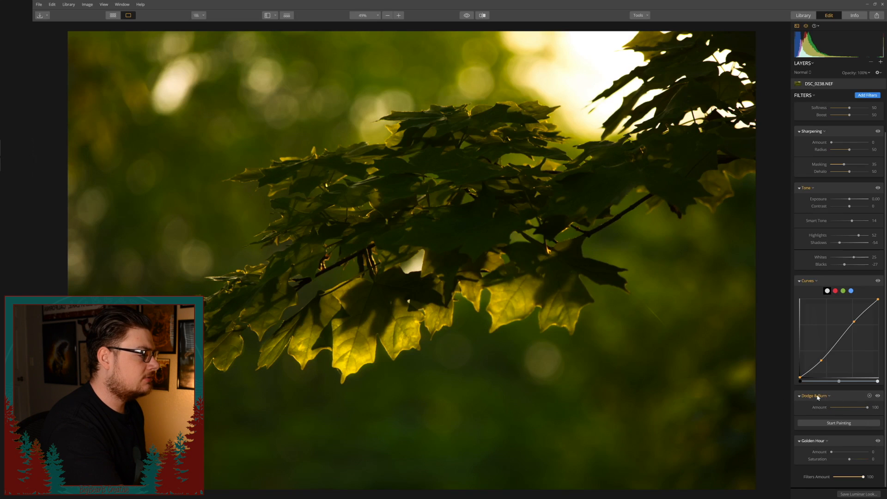
Add a second Dodge & Burn filter from the filters catalog and remove it again.
click(863, 96)
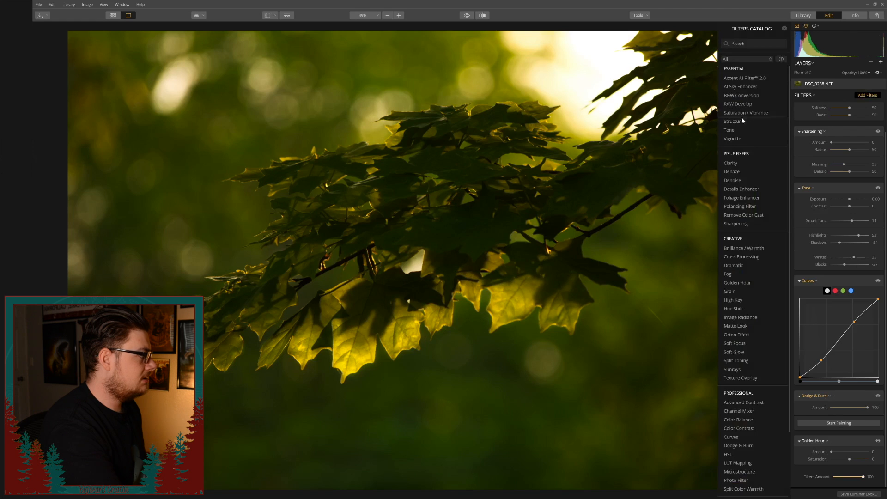
click(739, 446)
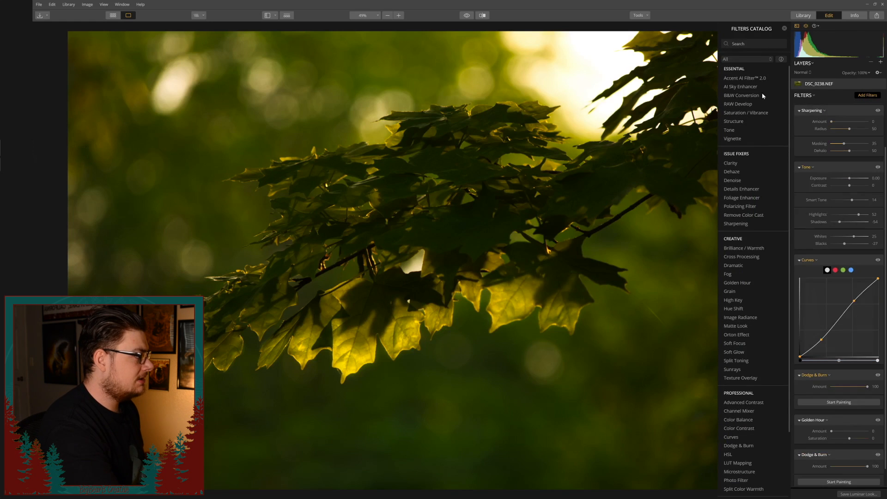
click(784, 29)
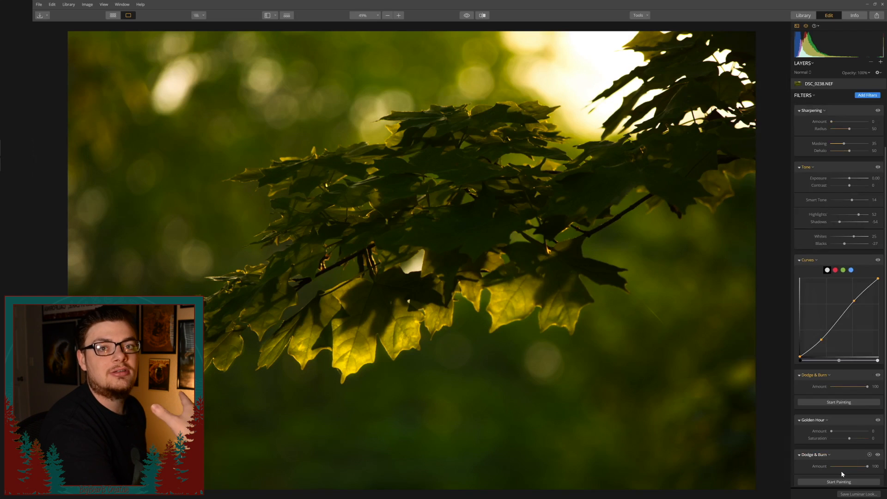
click(870, 454)
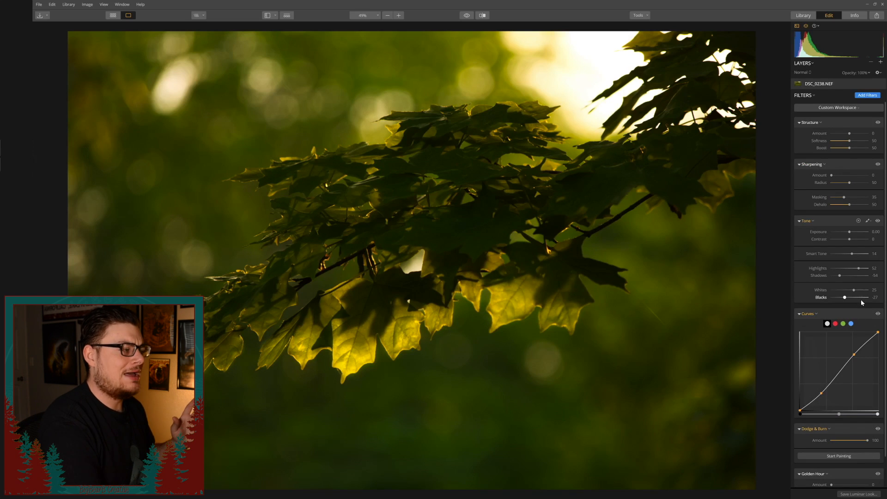
Set the Golden Hour filter's Amount to 48 and Saturation to -100, and compare the photo before and after the edits.
scroll(849, 319, down, 1)
scroll(850, 383, down, 2)
drag(833, 452, 835, 452)
drag(843, 453, 849, 454)
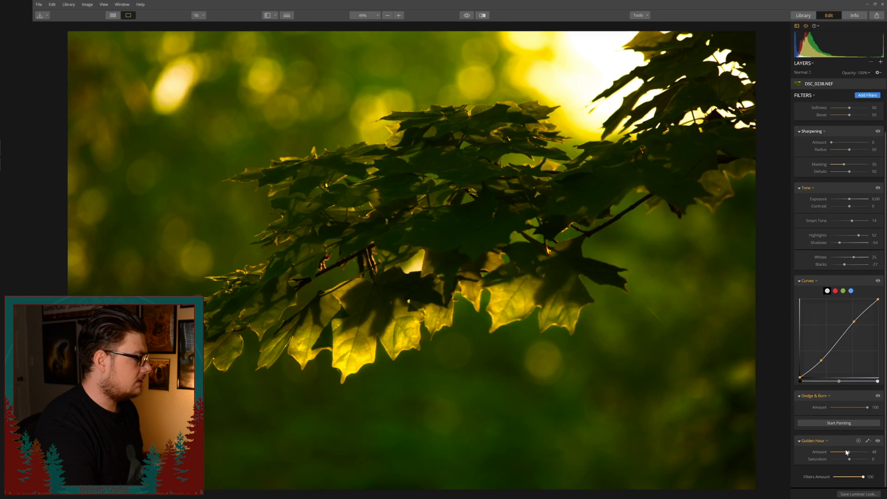
drag(849, 459, 867, 459)
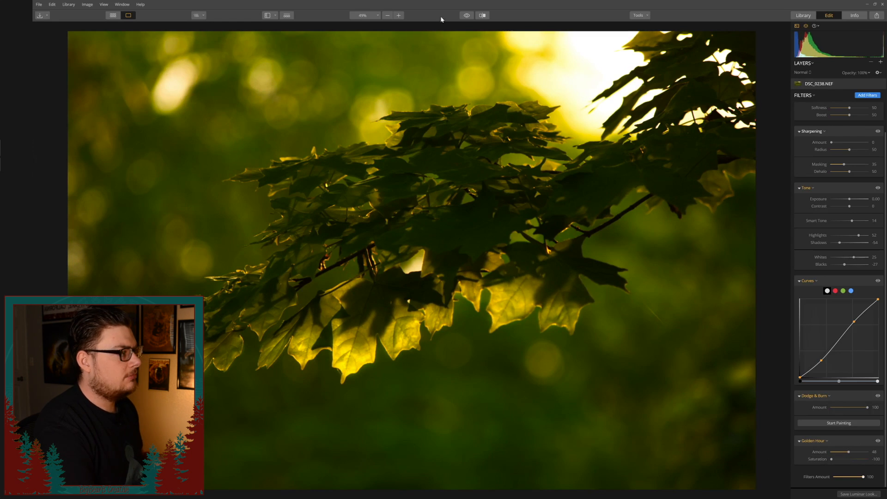
click(464, 16)
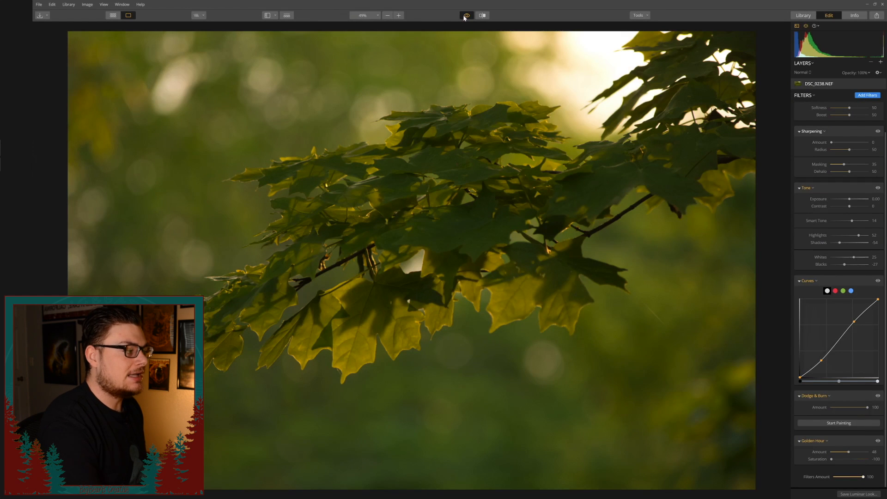
click(465, 18)
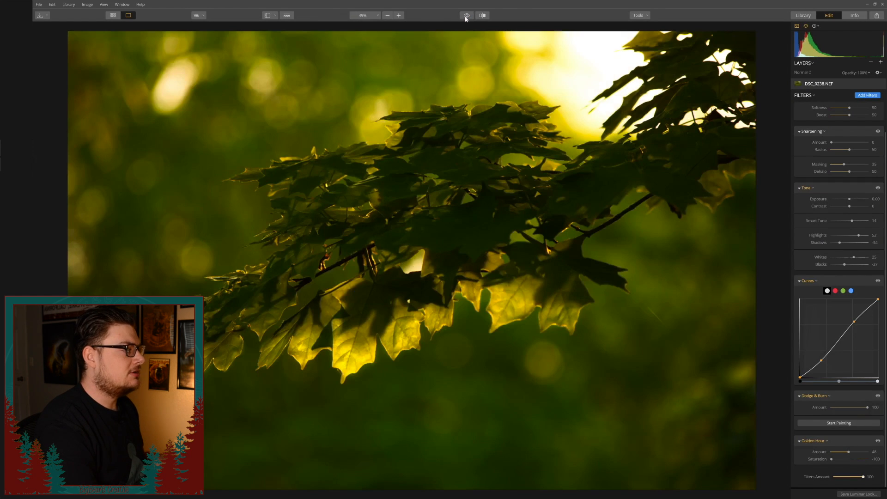